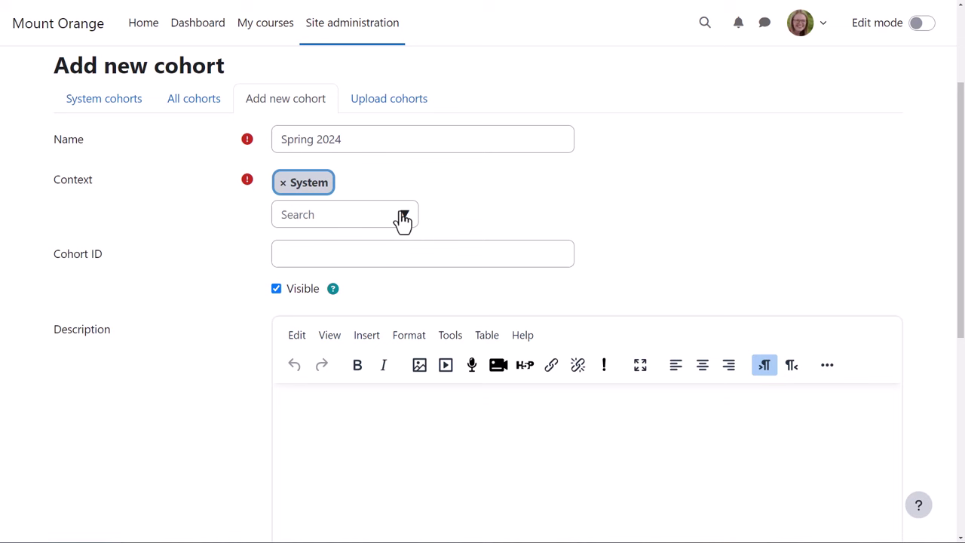
click(403, 217)
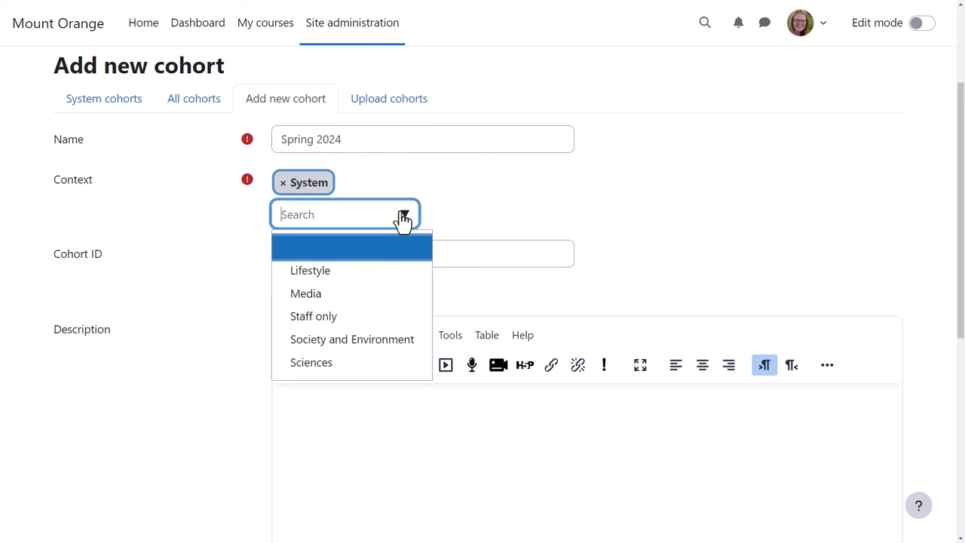
click(403, 217)
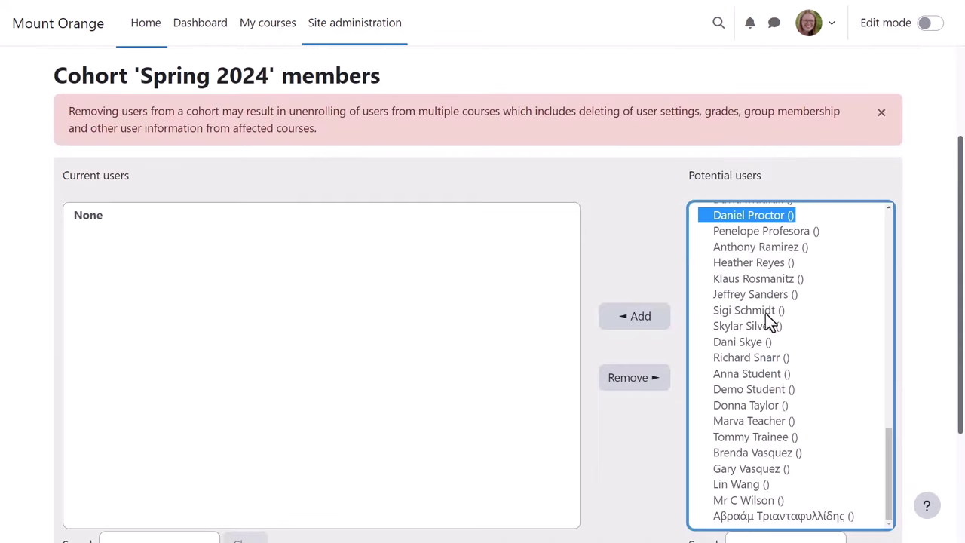
- Extend the selection of potential users by four more people and add all selected users to the Spring 2024 cohort
ctrl+click(764, 312)
ctrl+shift+click(749, 343)
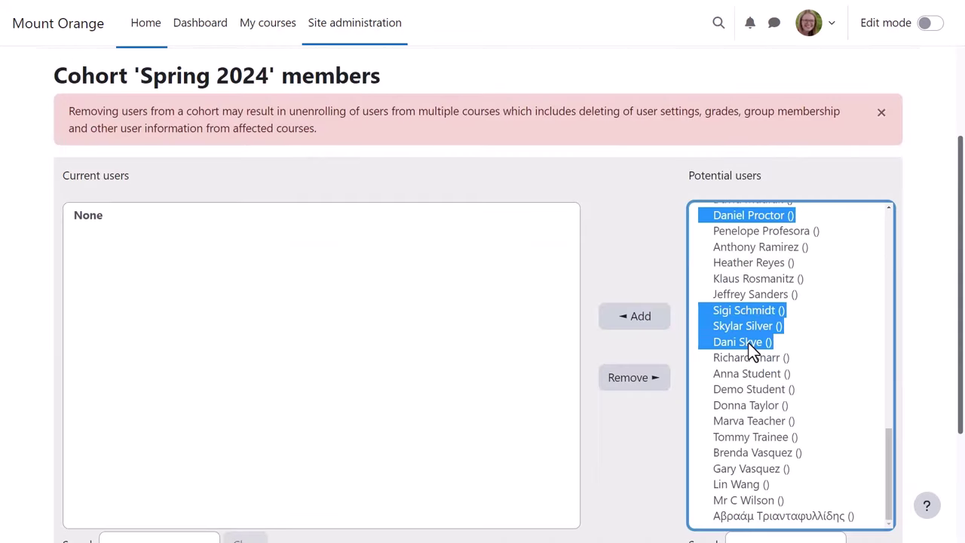
ctrl+click(751, 468)
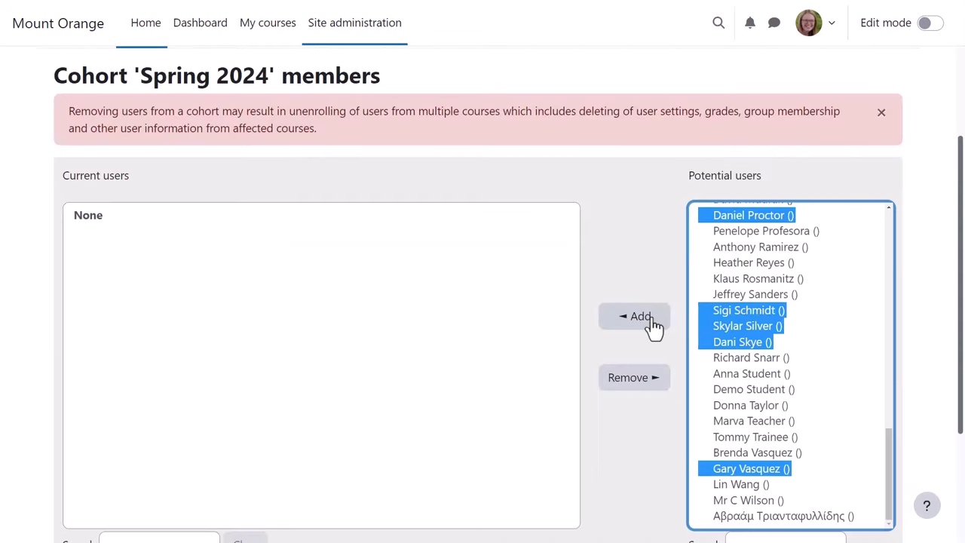
click(653, 325)
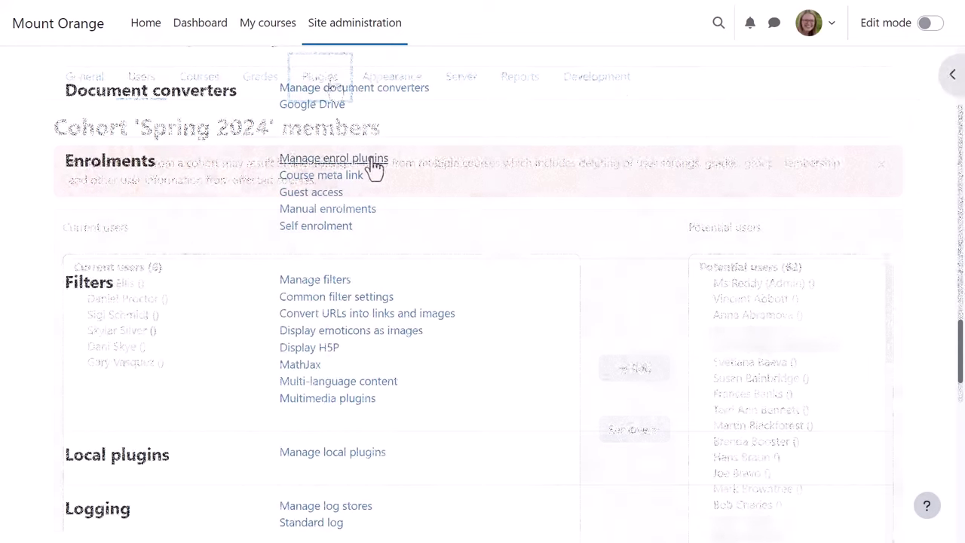
- From the enrol plugin management, save the Cohort sync settings with default role Student and external unenrol action Unenrol user from course
click(372, 160)
scroll(370, 168, down, 2)
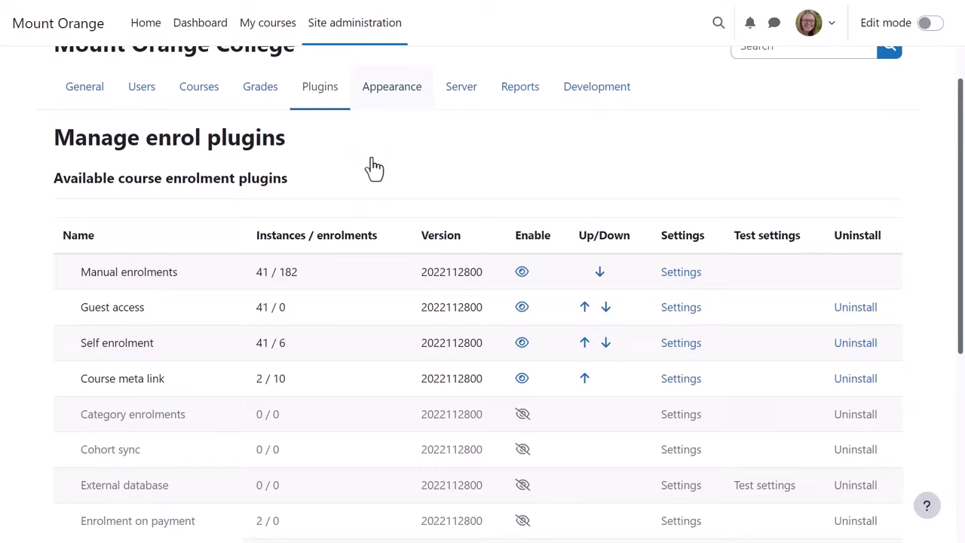
scroll(533, 394, down, 1)
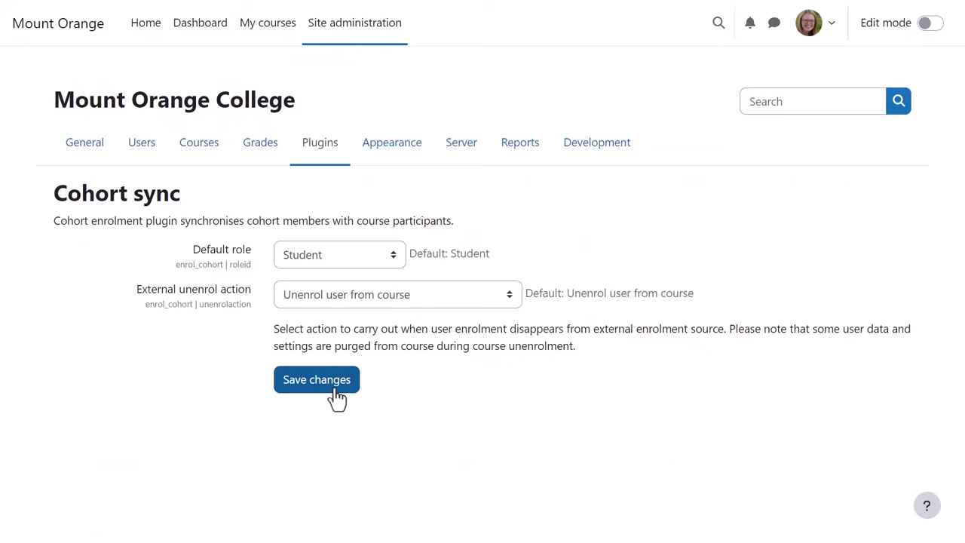
click(335, 398)
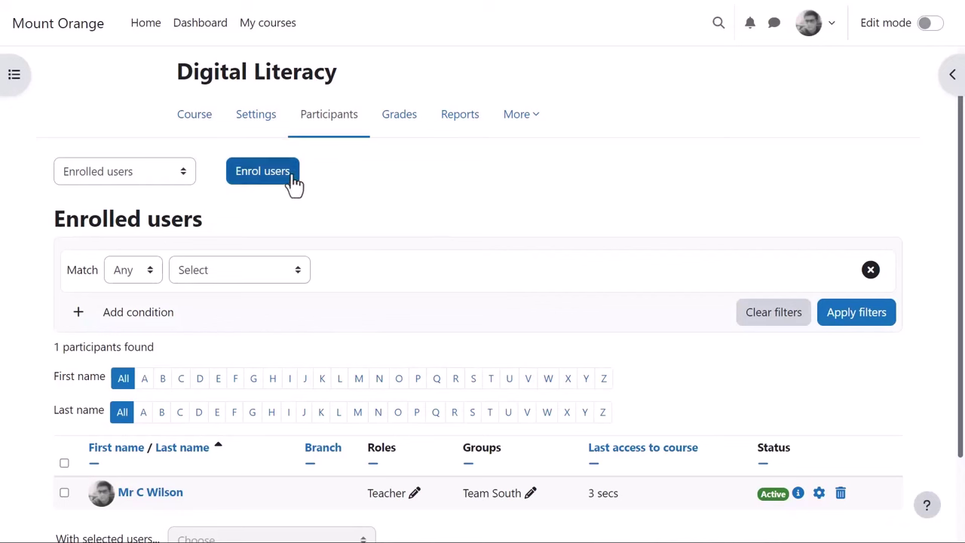
- Enrol the Spring 2024 cohort in the Digital Literacy course with the Student role and review the enrolled users
click(292, 179)
click(476, 235)
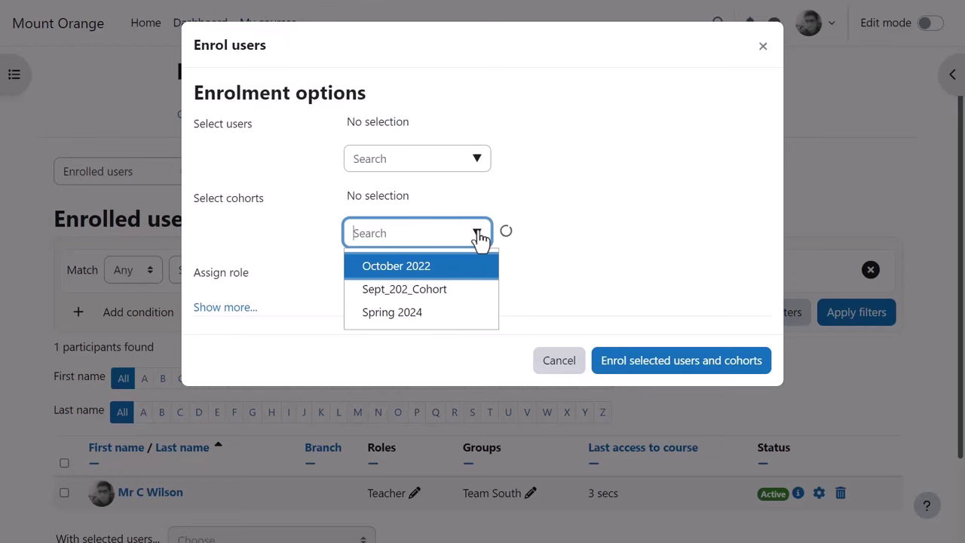
click(431, 313)
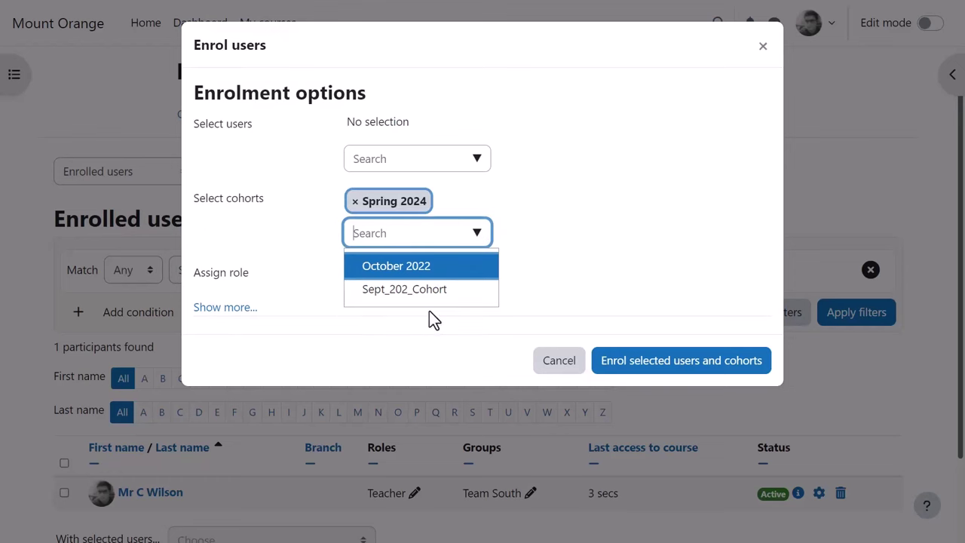
click(541, 275)
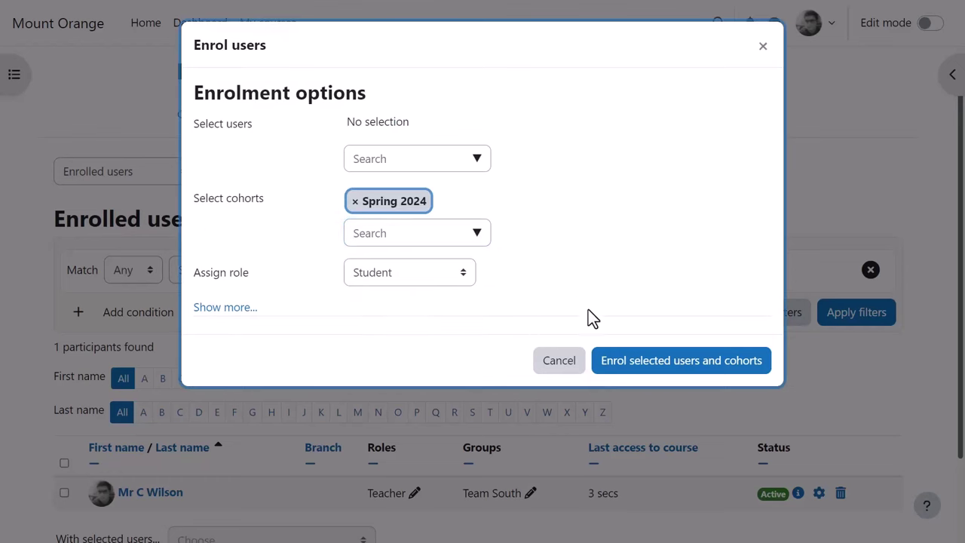
click(663, 362)
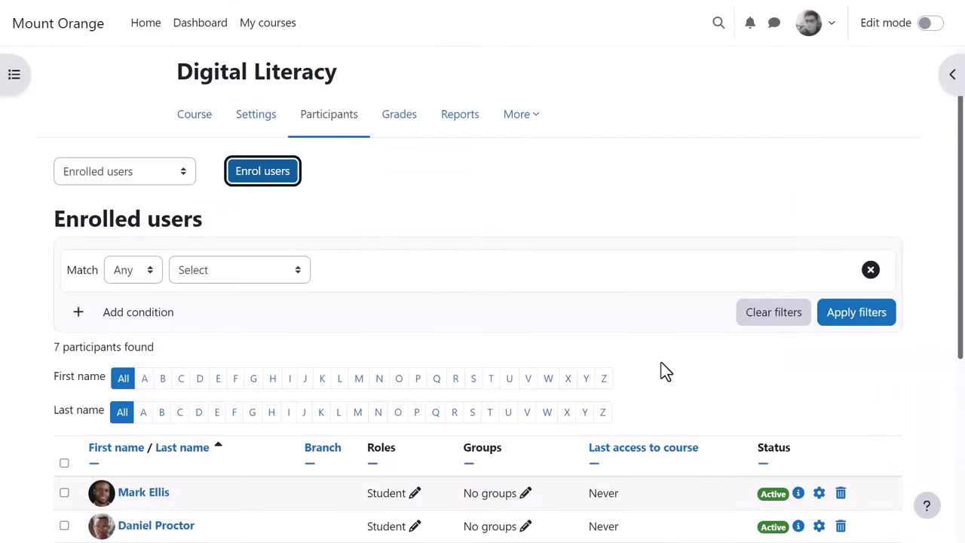
scroll(661, 364, down, 3)
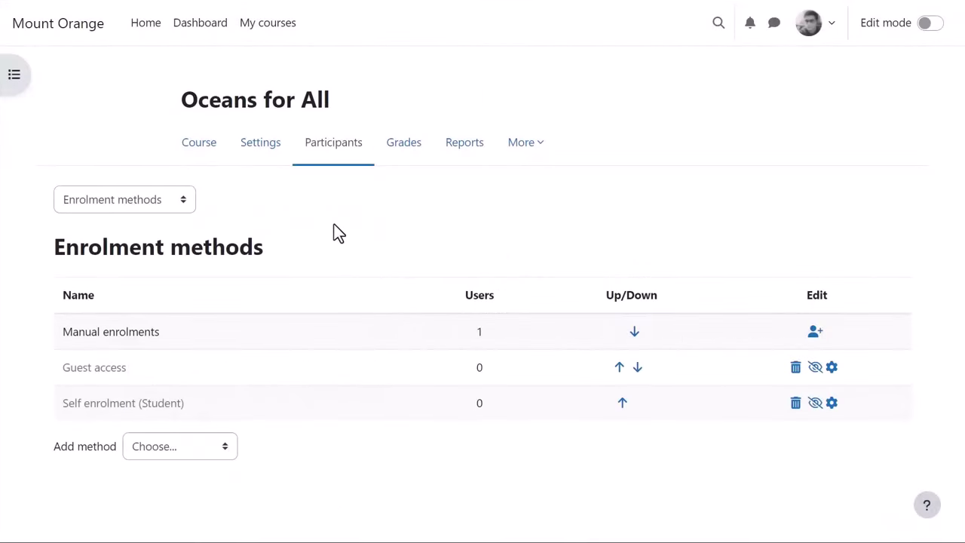
- Add a Cohort sync enrolment method to Oceans for All for the Spring 2024 cohort, with role Student and a newly created group
click(228, 448)
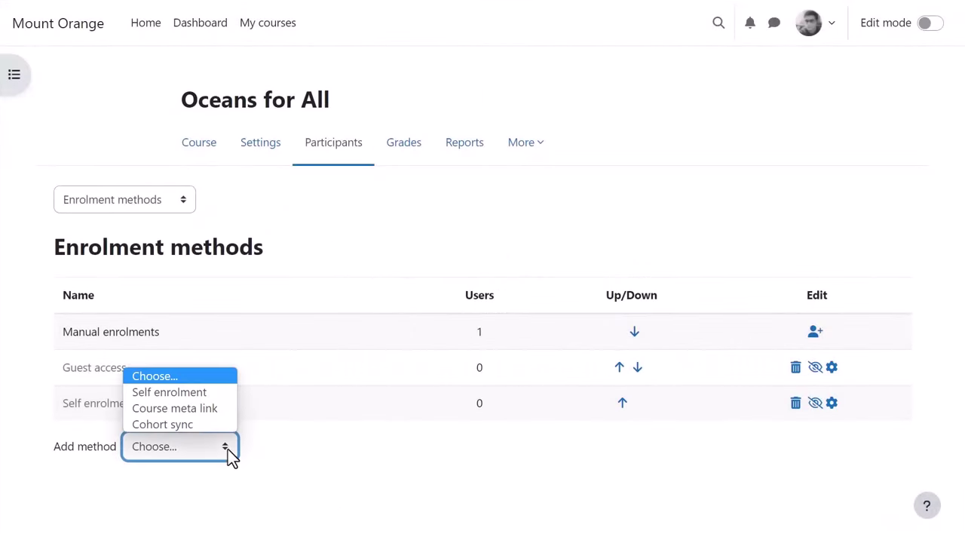
click(190, 427)
click(405, 308)
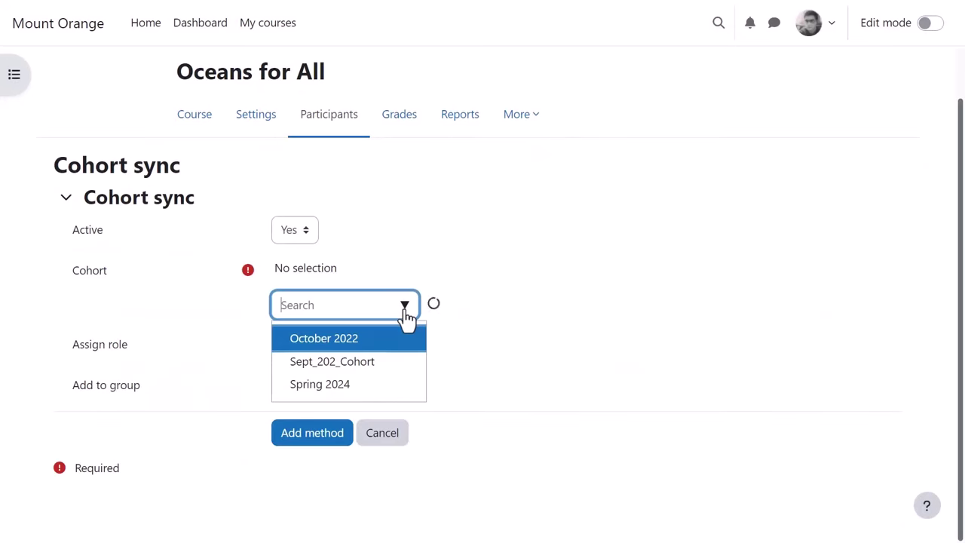
click(353, 386)
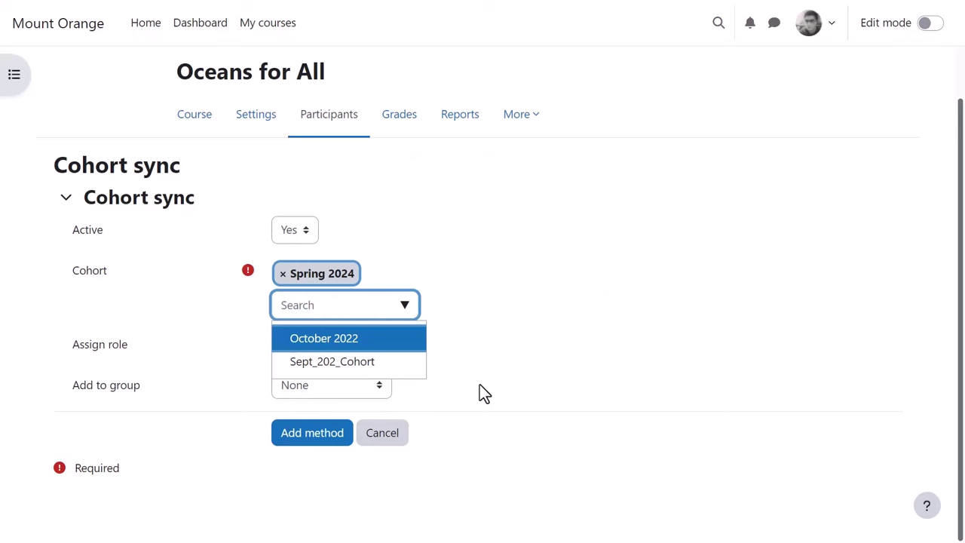
click(479, 385)
click(382, 386)
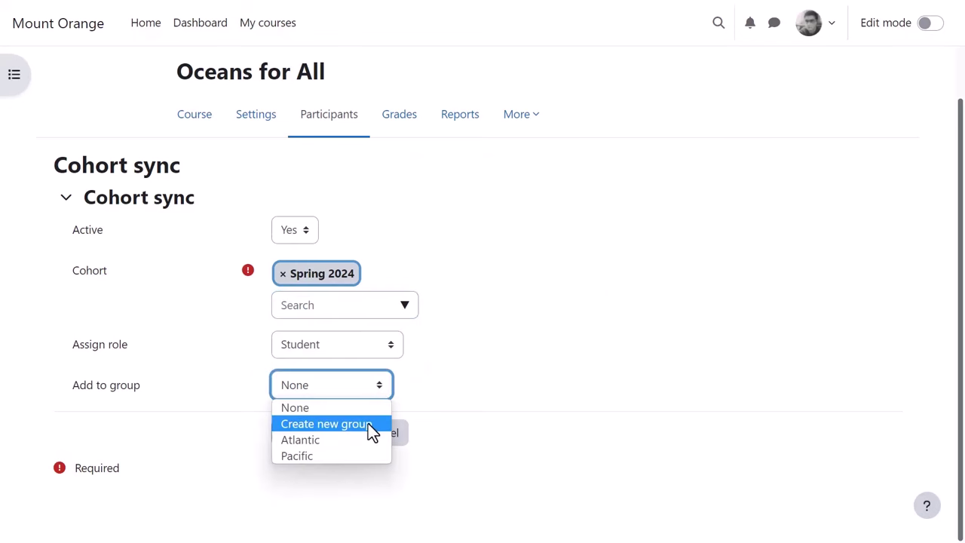
click(368, 423)
click(337, 436)
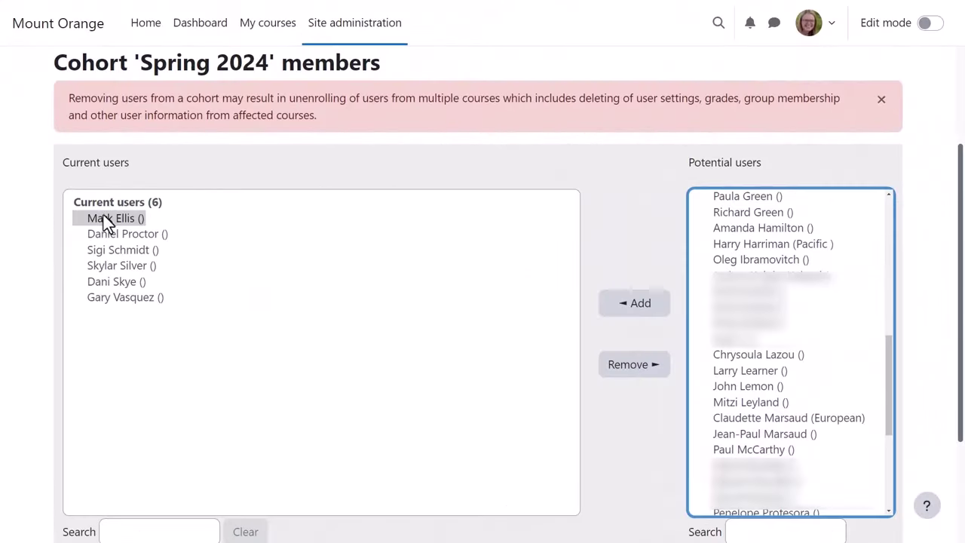
- Remove the first listed member from the Spring 2024 cohort and add one other potential user instead
click(106, 219)
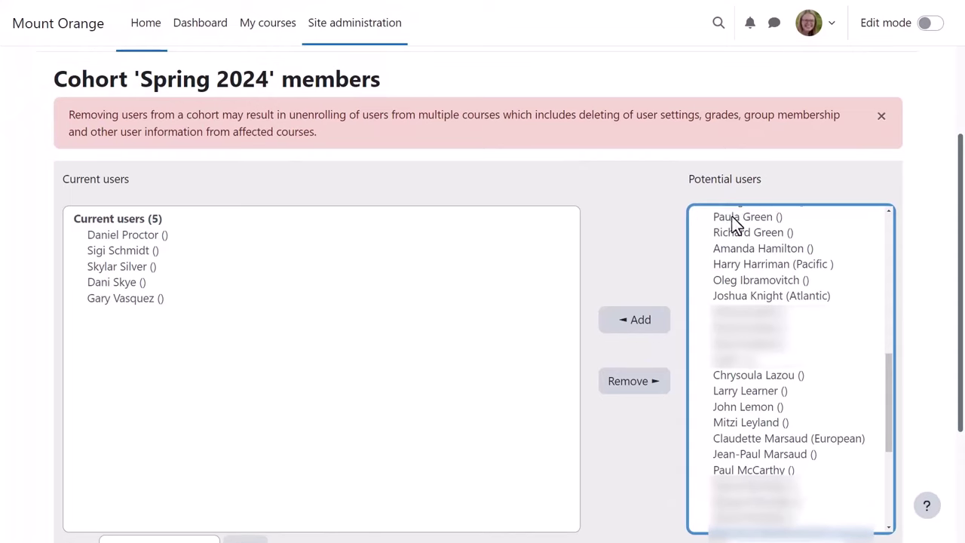
click(731, 217)
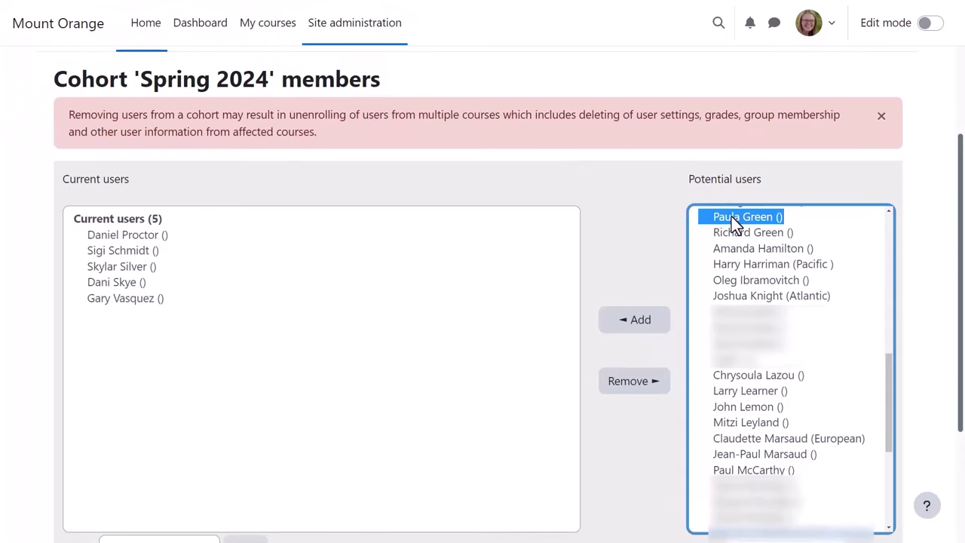
click(644, 326)
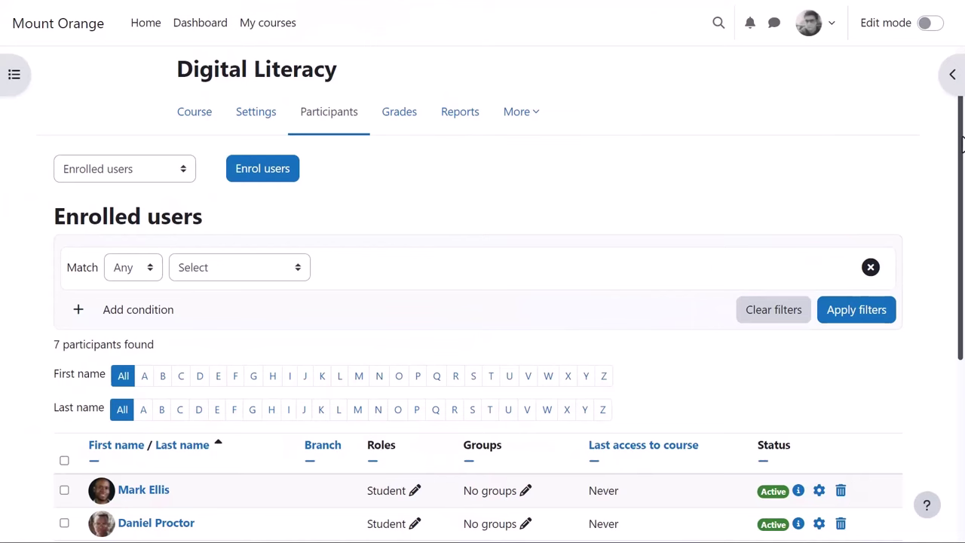
- Compare the enrolled users of Digital Literacy and Oceans for All to check how the cohort membership change affected each course
scroll(959, 145, down, 3)
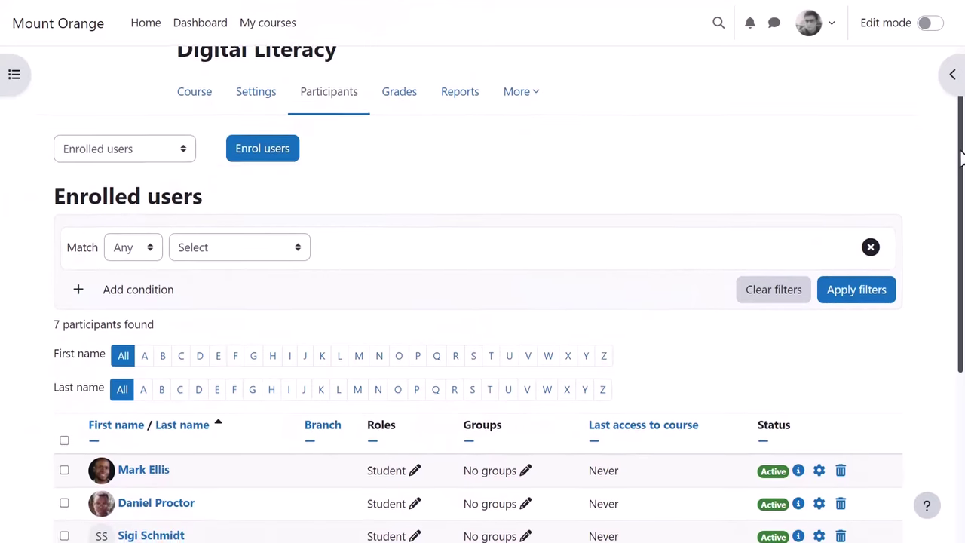
drag(960, 202, 948, 292)
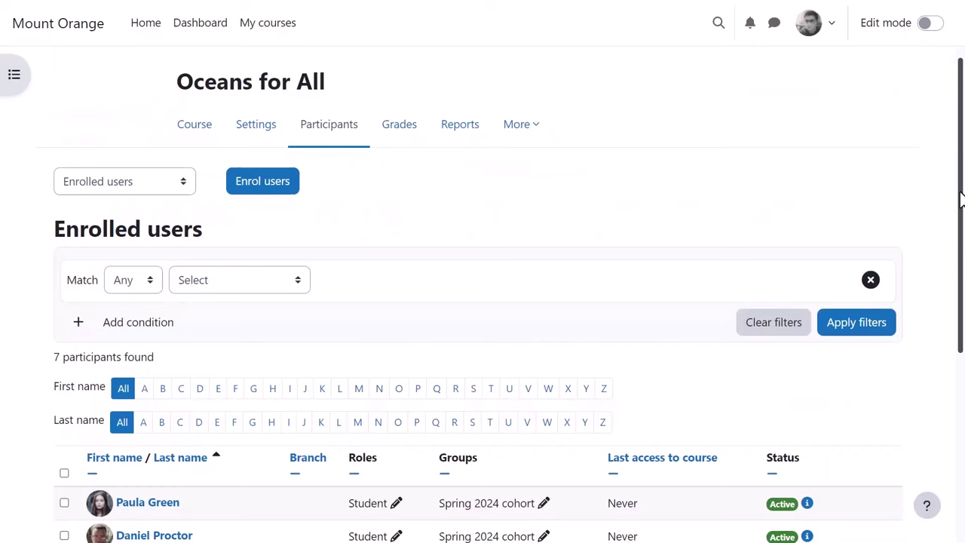
drag(959, 199, 948, 334)
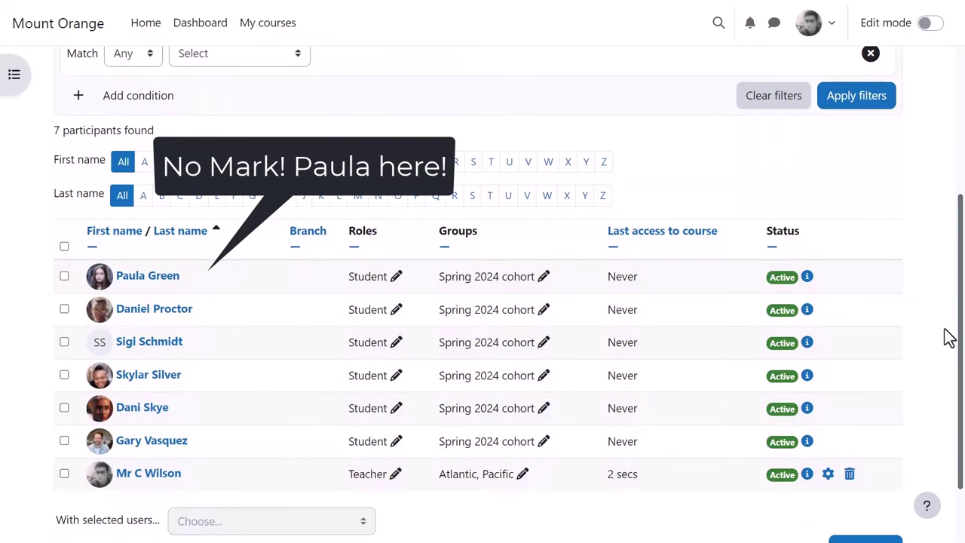